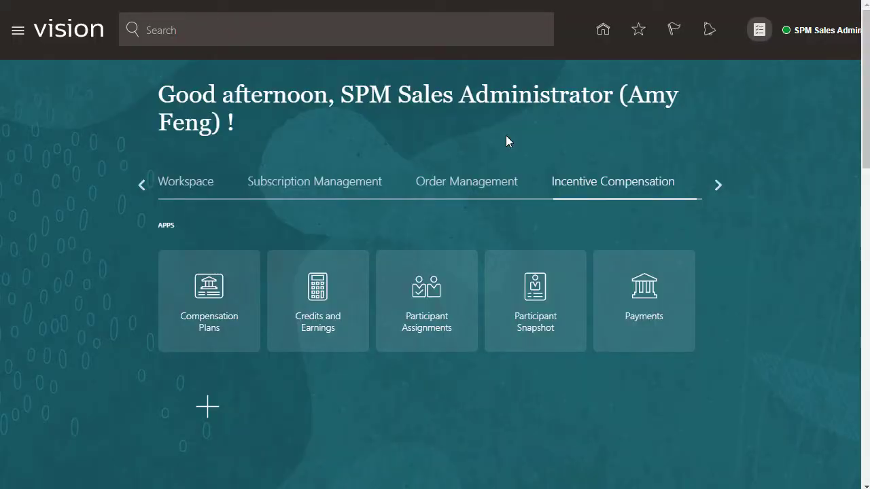
Check a participant's detail in Participant Snapshot, where the Position is empty.
{"action": "left_click", "coordinate": [534, 289]}
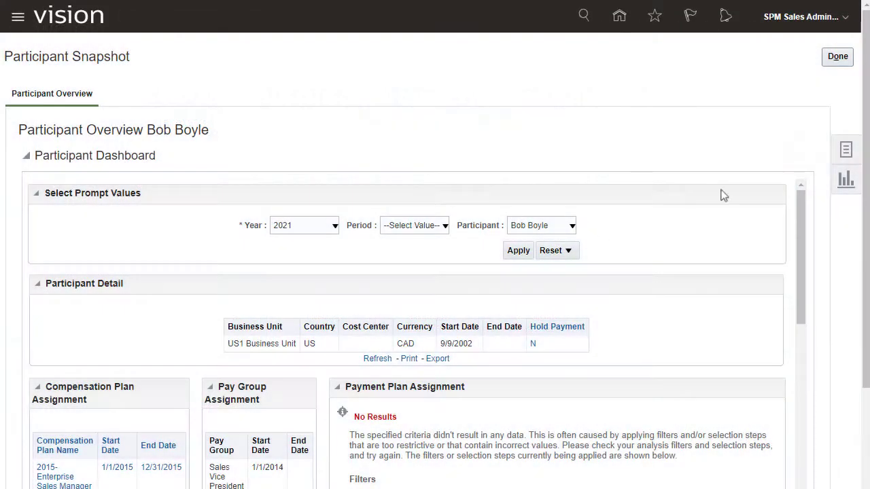
{"action": "left_click", "coordinate": [847, 149]}
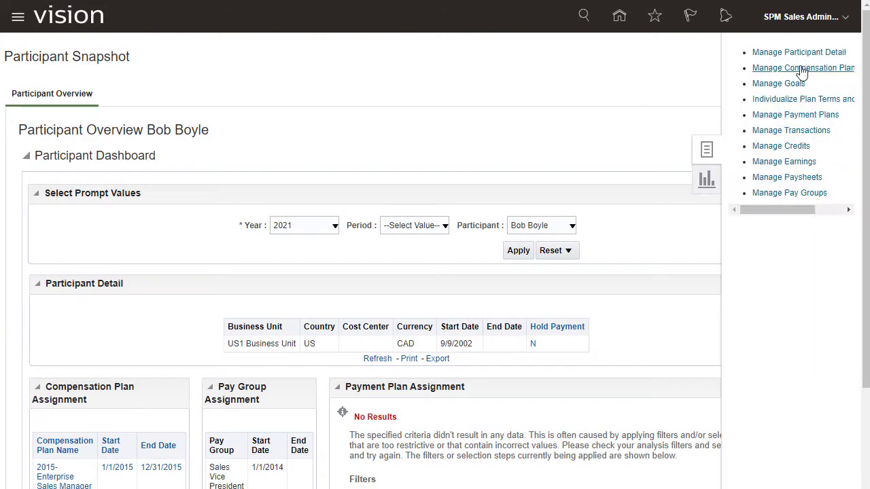
{"action": "left_click", "coordinate": [796, 54]}
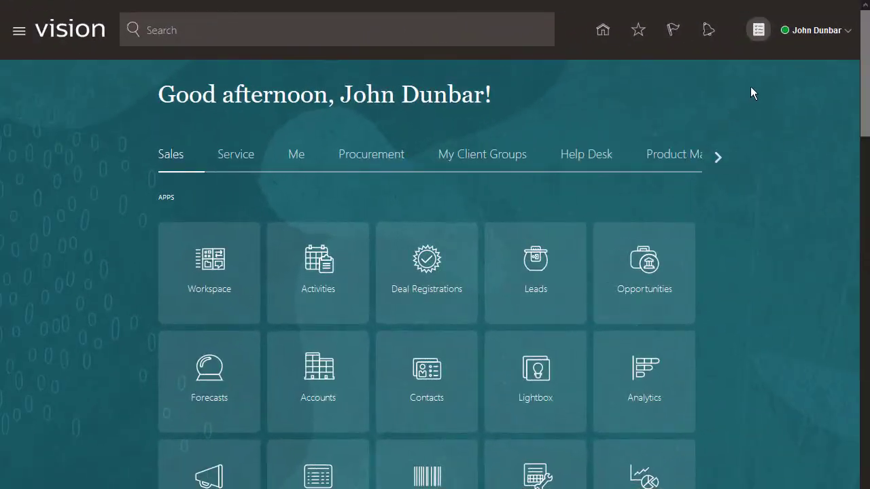
Go to Setup and Maintenance and switch the setup offering to Sales.
{"action": "left_click", "coordinate": [816, 32]}
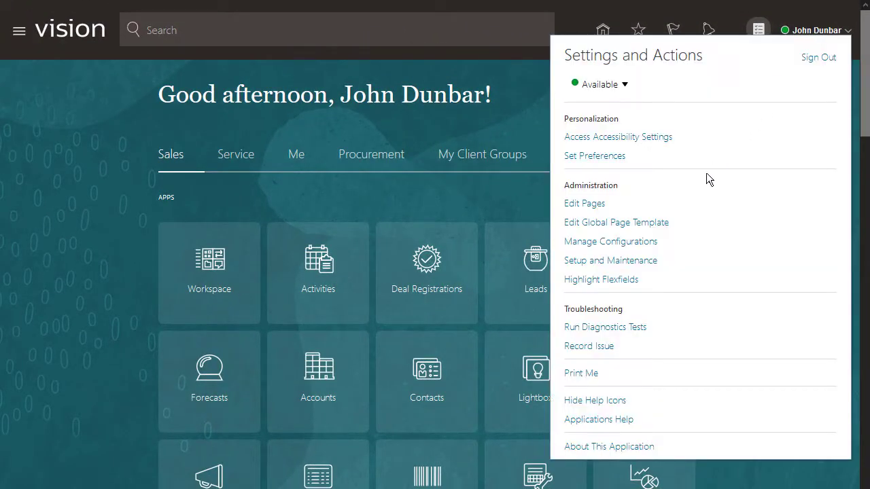
{"action": "left_click", "coordinate": [605, 262]}
{"action": "left_click", "coordinate": [230, 52]}
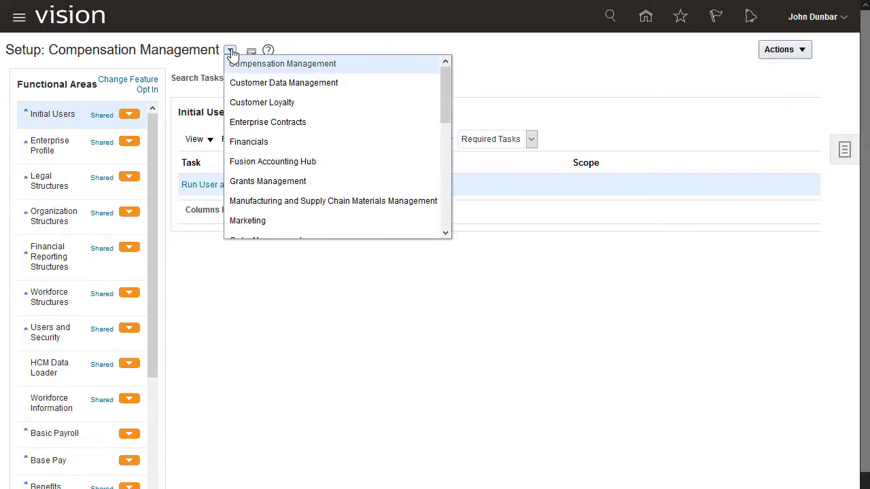
{"action": "left_click_drag", "start_coordinate": [444, 88], "coordinate": [443, 191]}
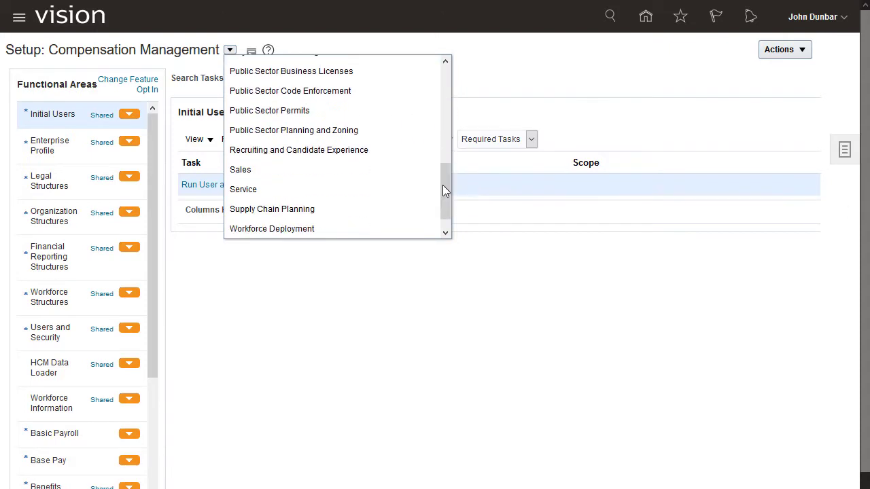
{"action": "left_click", "coordinate": [367, 170]}
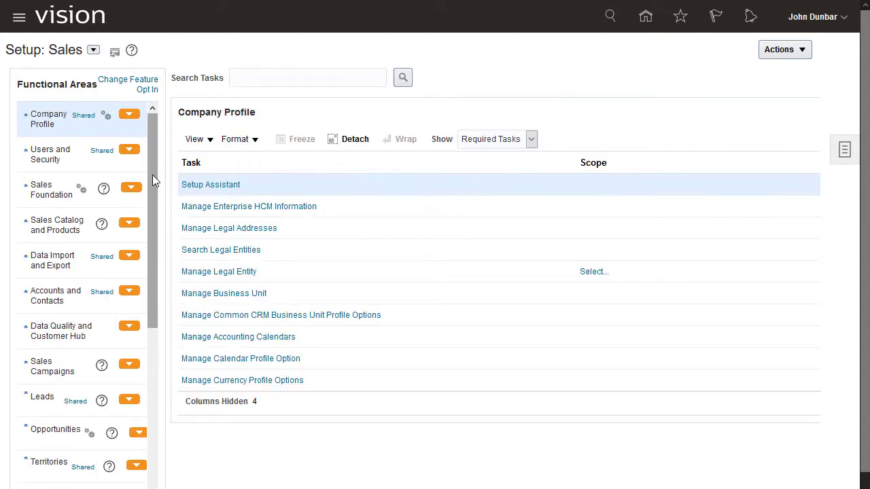
Show all Incentives tasks and open Manage Incentive Value Sets.
{"action": "left_click_drag", "start_coordinate": [152, 174], "coordinate": [151, 349]}
{"action": "left_click", "coordinate": [45, 396]}
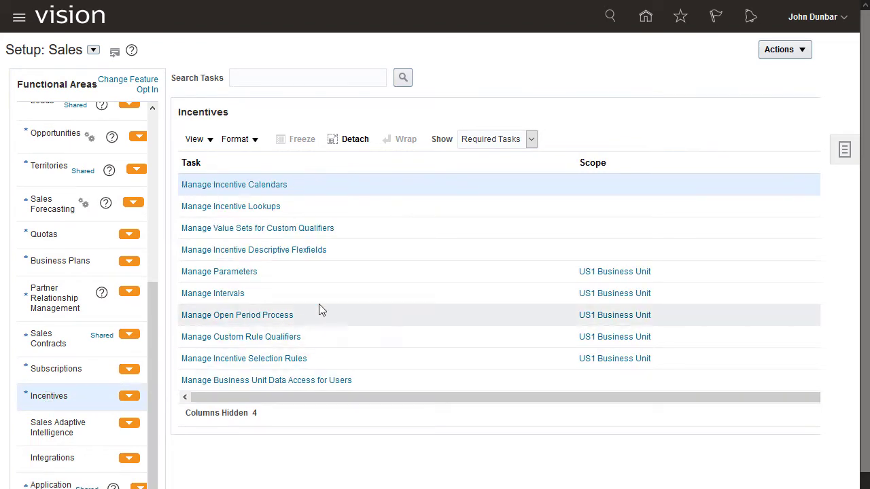
{"action": "left_click", "coordinate": [531, 139]}
{"action": "left_click", "coordinate": [511, 157]}
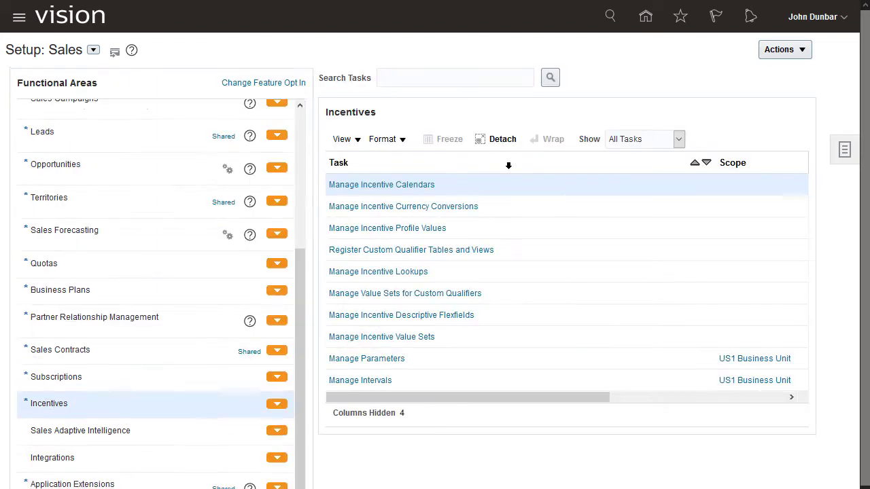
{"action": "left_click", "coordinate": [391, 340]}
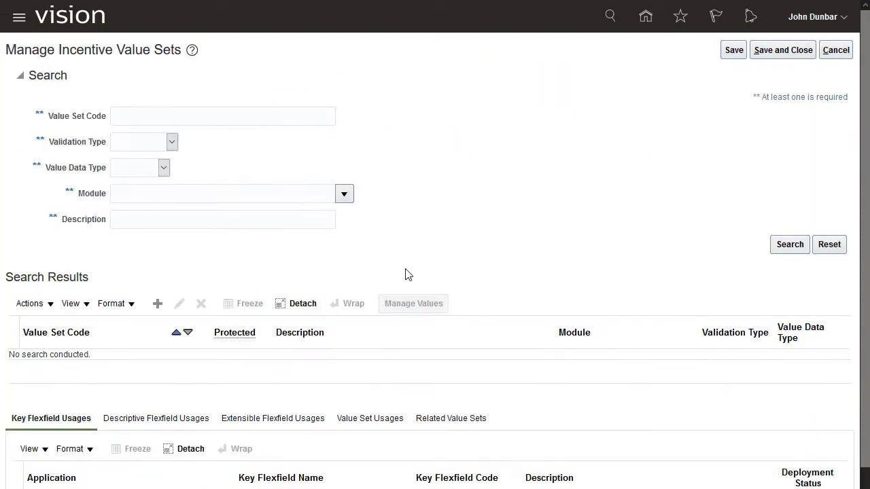
Create and save table value set GetPartDetailAttr8 returning ATTRIBUTE_CHAR8 by participant and period.
{"action": "left_click", "coordinate": [157, 304]}
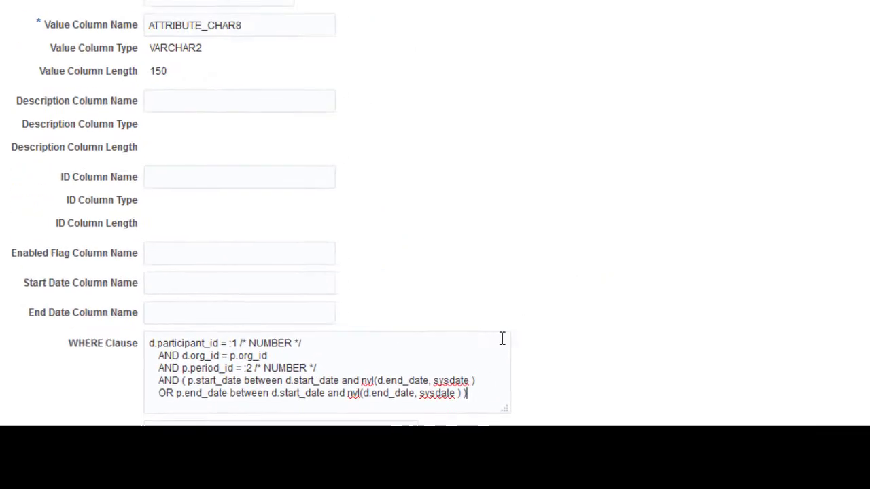
{"action": "left_click_drag", "start_coordinate": [866, 340], "coordinate": [867, 229]}
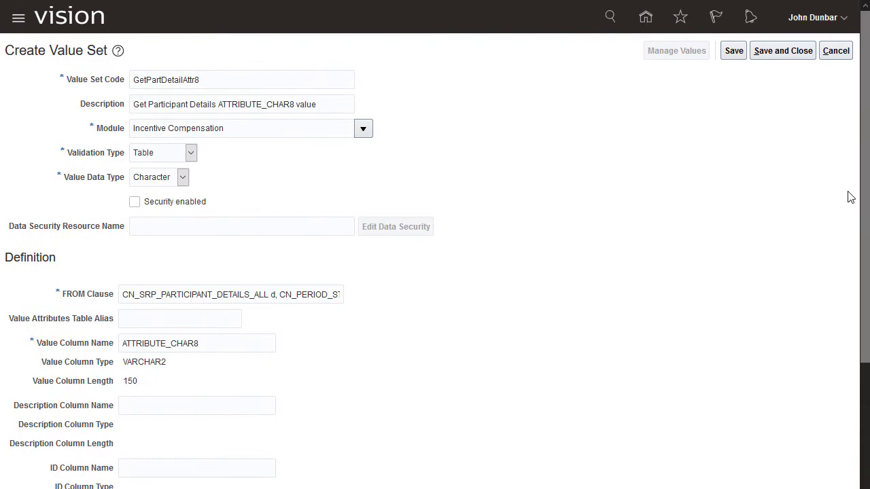
{"action": "left_click", "coordinate": [782, 51]}
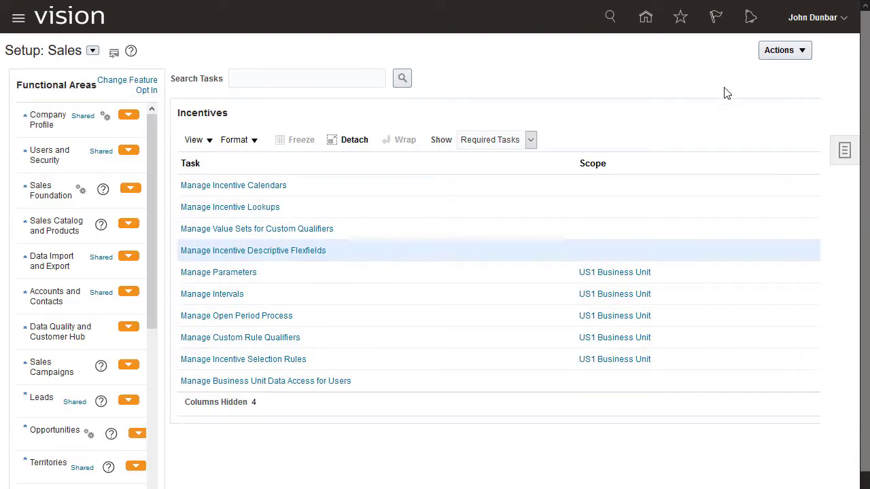
Find the ORA_CN_USR_DEFN_EXPRSN_VLE_SET lookup type in Manage Incentive Lookups.
{"action": "left_click", "coordinate": [268, 207]}
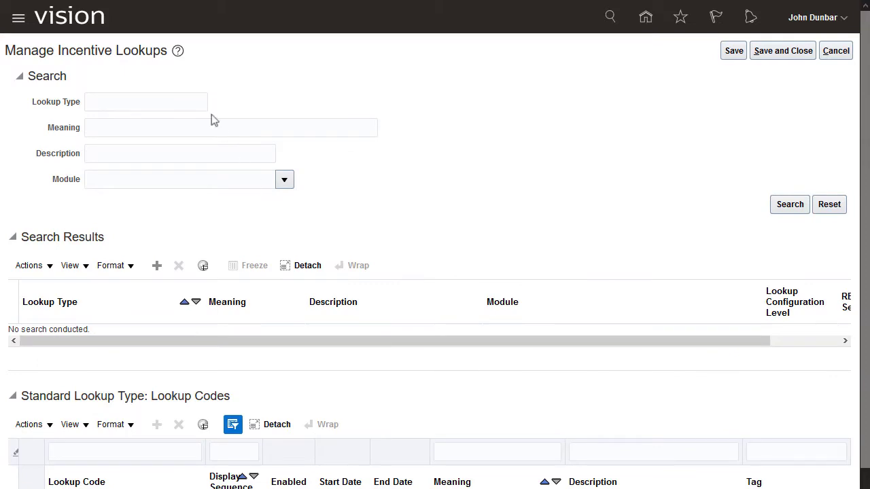
{"action": "key", "text": "ctrl+v"}
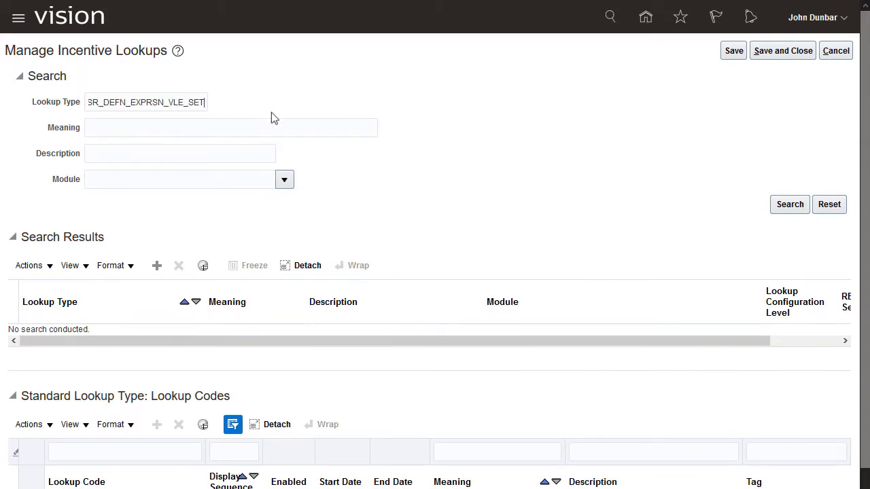
{"action": "left_click", "coordinate": [790, 205]}
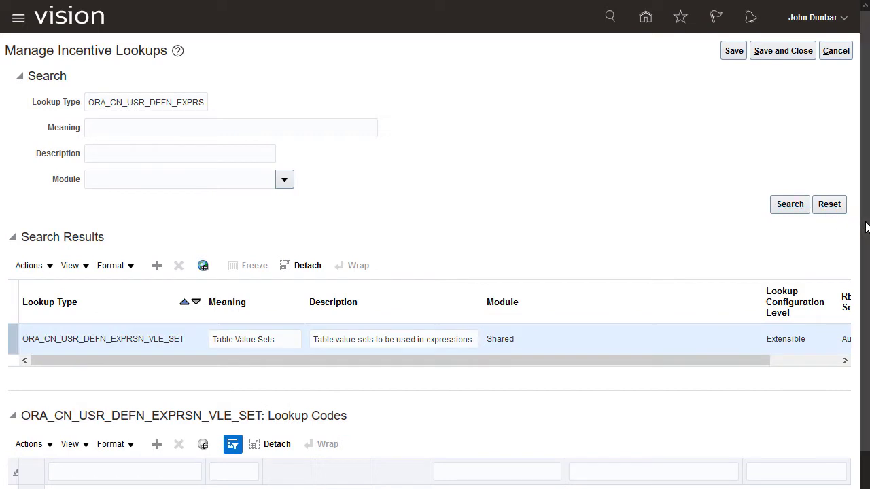
{"action": "scroll", "coordinate": [862, 245], "scroll_direction": "down", "scroll_amount": 1}
{"action": "scroll", "coordinate": [862, 272], "scroll_direction": "down", "scroll_amount": 1}
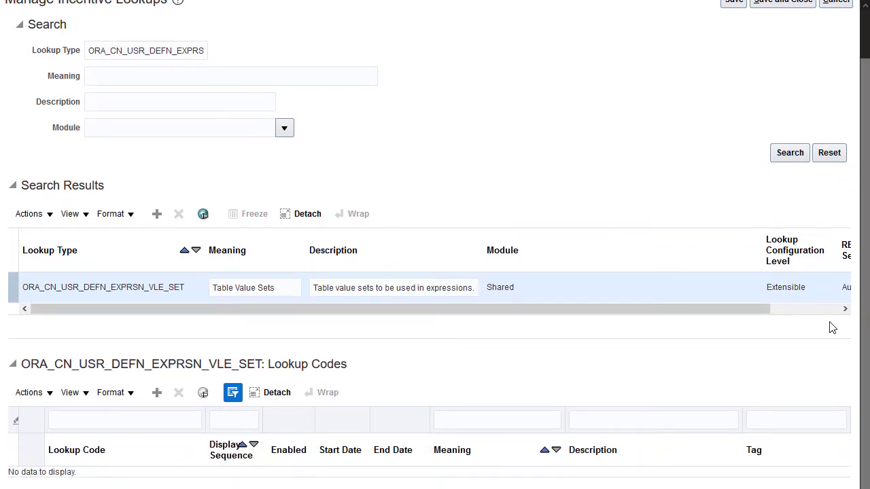
Add and save lookup code GetPartDetailAttr8 meaning 'Position from participant details'.
{"action": "left_click", "coordinate": [155, 394]}
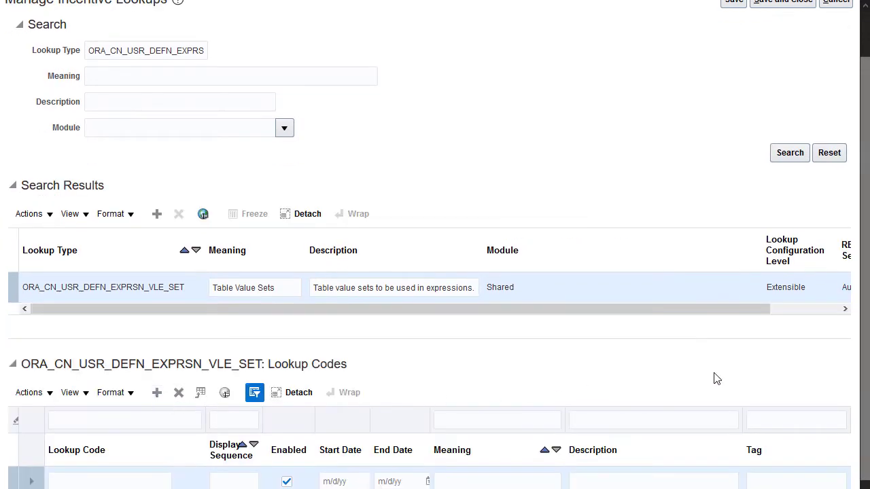
{"action": "scroll", "coordinate": [863, 367], "scroll_direction": "down", "scroll_amount": 1}
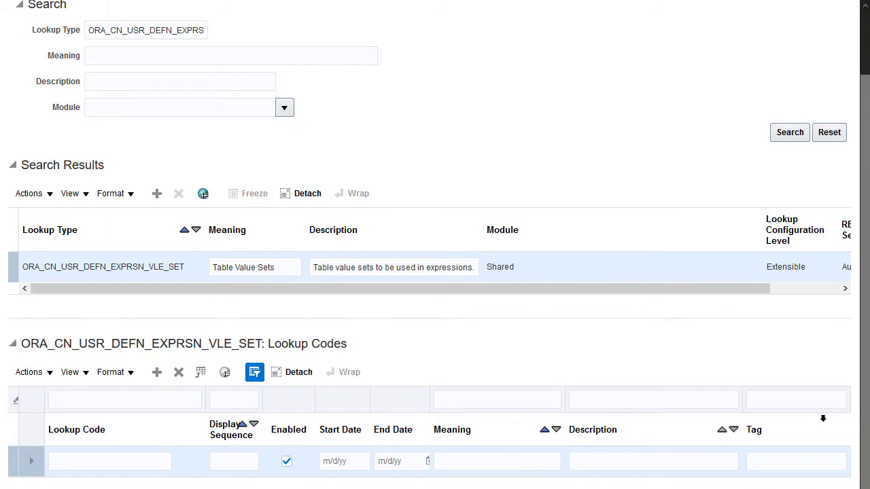
{"action": "left_click", "coordinate": [157, 457]}
{"action": "type", "text": "Position from participant d"}
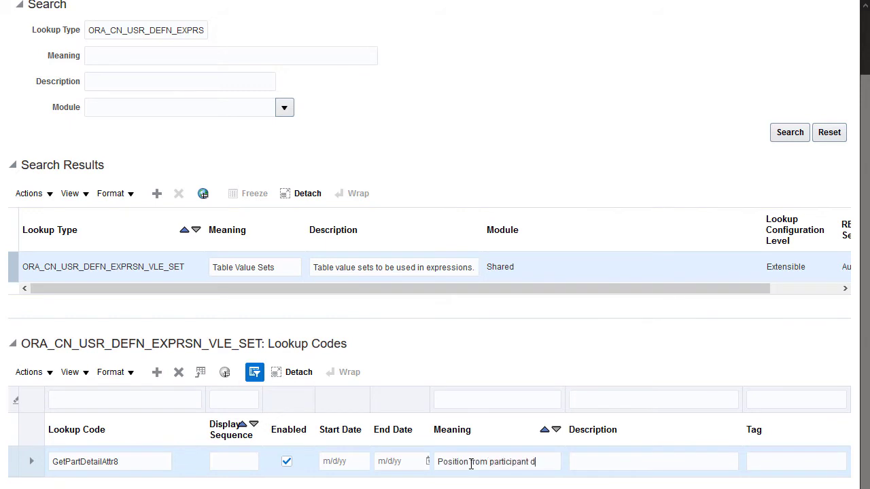
{"action": "type", "text": "etails"}
{"action": "scroll", "coordinate": [864, 272], "scroll_direction": "up", "scroll_amount": 4}
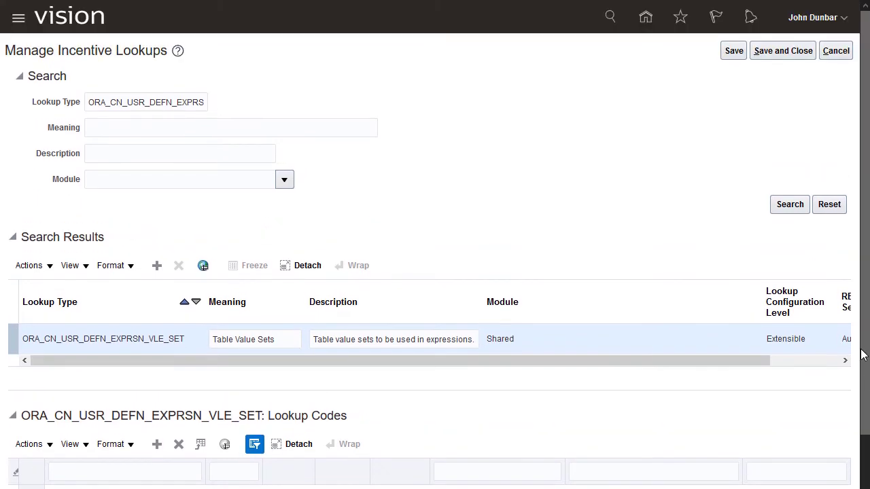
{"action": "left_click", "coordinate": [781, 57]}
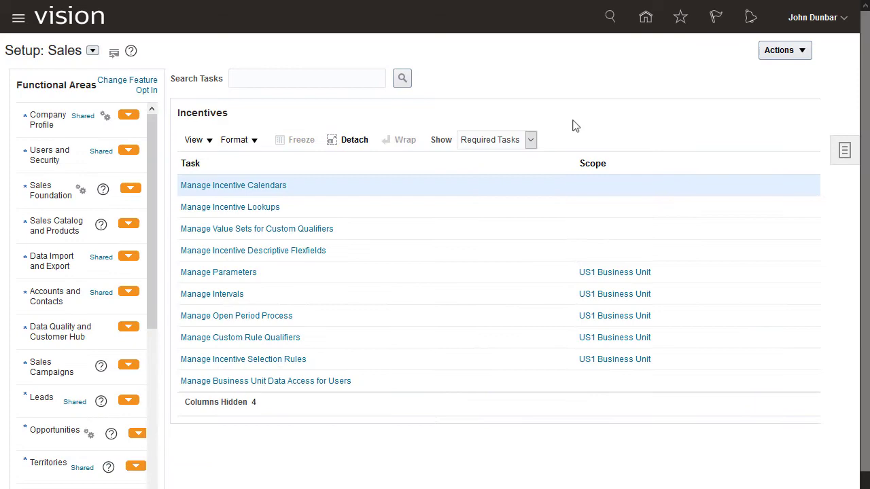
Filter the Configure Tables and Columns list to table CN_SRP_PER_FORM_METRICS_ALL.
{"action": "left_click", "coordinate": [529, 140]}
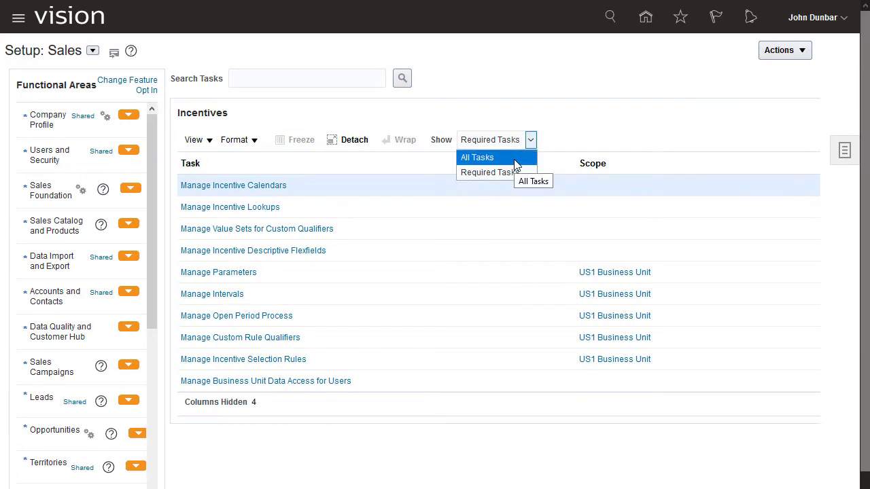
{"action": "left_click", "coordinate": [514, 160]}
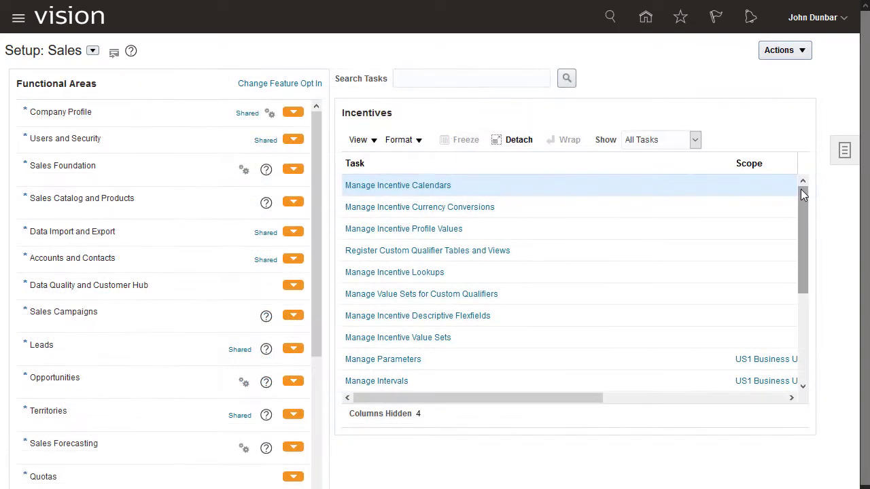
{"action": "left_click_drag", "start_coordinate": [801, 189], "coordinate": [796, 277]}
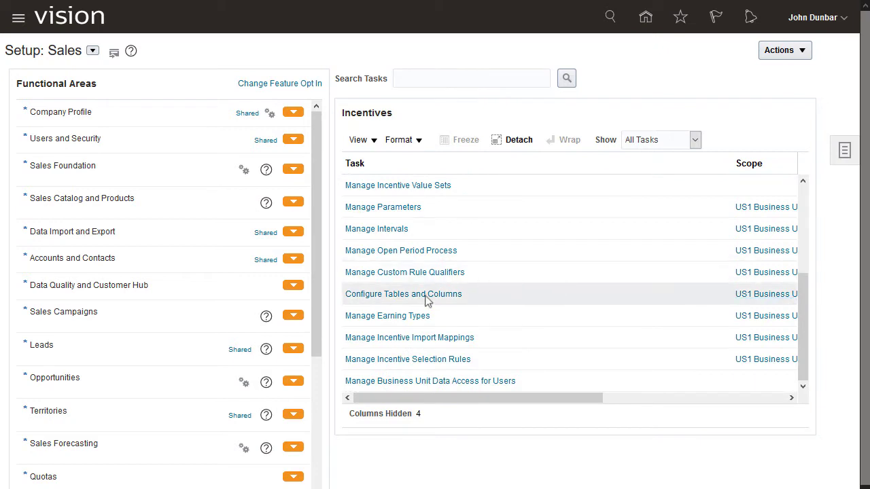
{"action": "left_click", "coordinate": [404, 296]}
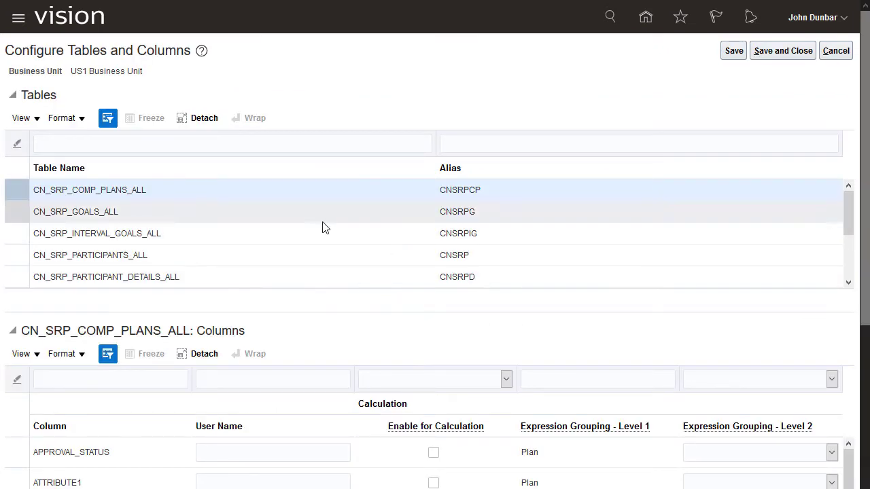
{"action": "left_click", "coordinate": [293, 145]}
{"action": "type", "text": "CN_SRP_PER_FORM_METRICS_ALL"}
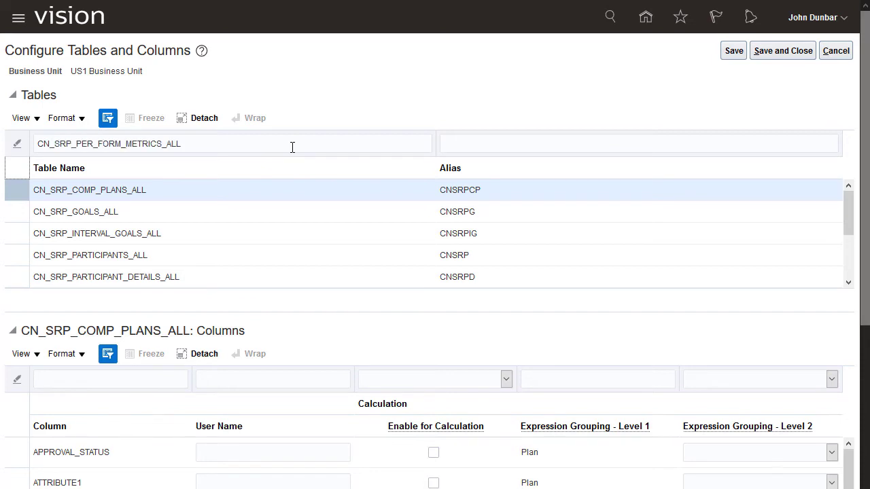
{"action": "key", "text": "Return"}
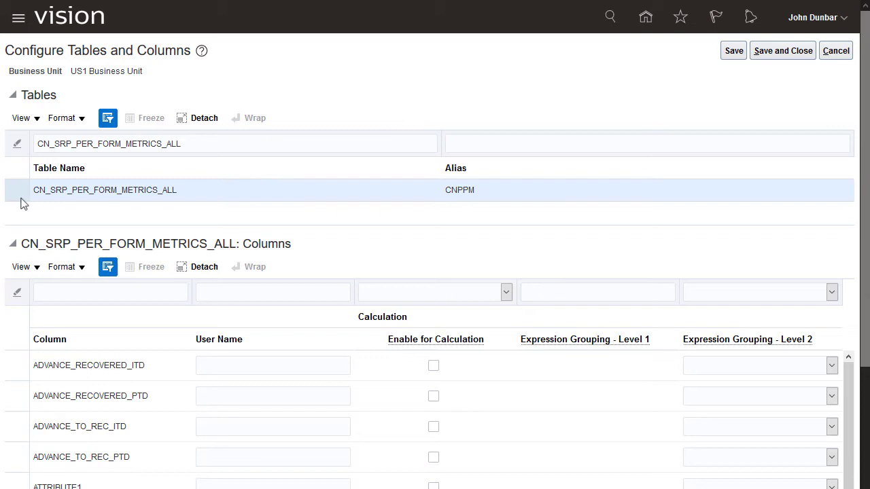
Name column PARTICIPANT_ID 'MSRParticipantID', enable it for calculation, and save.
{"action": "left_click", "coordinate": [181, 292]}
{"action": "type", "text": "PARTICIPANT_ID"}
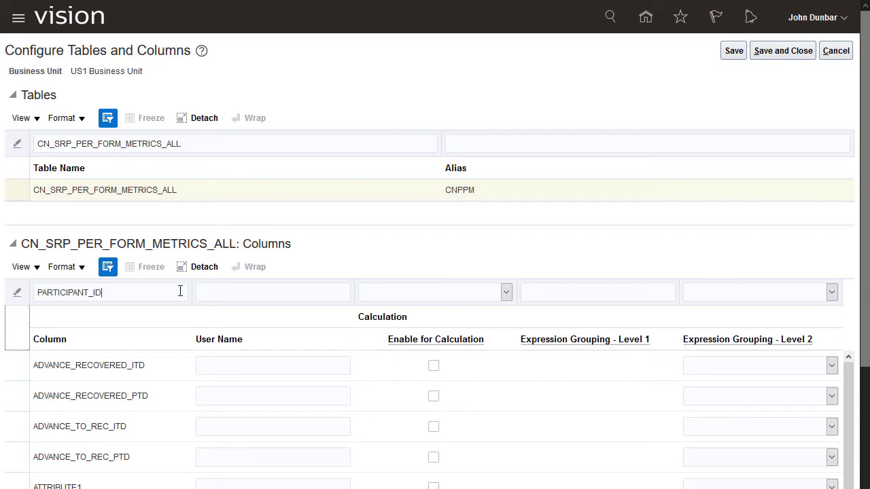
{"action": "key", "text": "Return"}
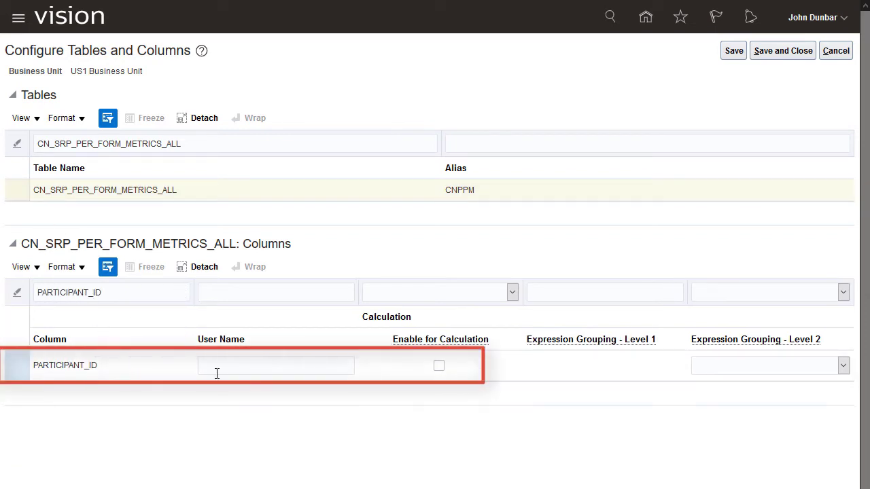
{"action": "left_click", "coordinate": [217, 373]}
{"action": "type", "text": "MSRParticipantID"}
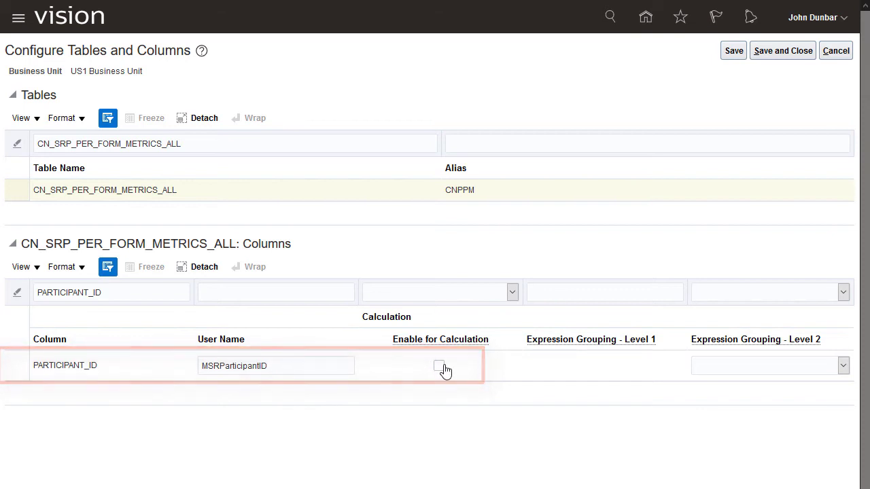
{"action": "left_click", "coordinate": [439, 366]}
{"action": "left_click", "coordinate": [732, 52]}
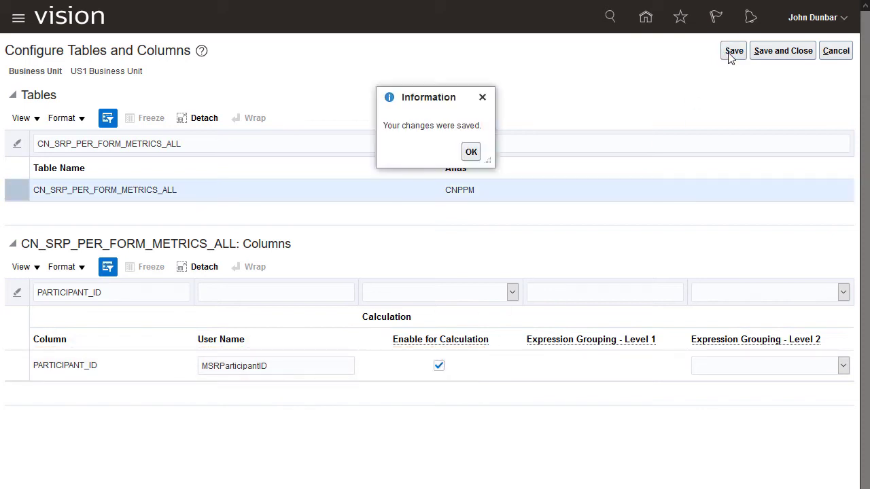
{"action": "left_click", "coordinate": [470, 150]}
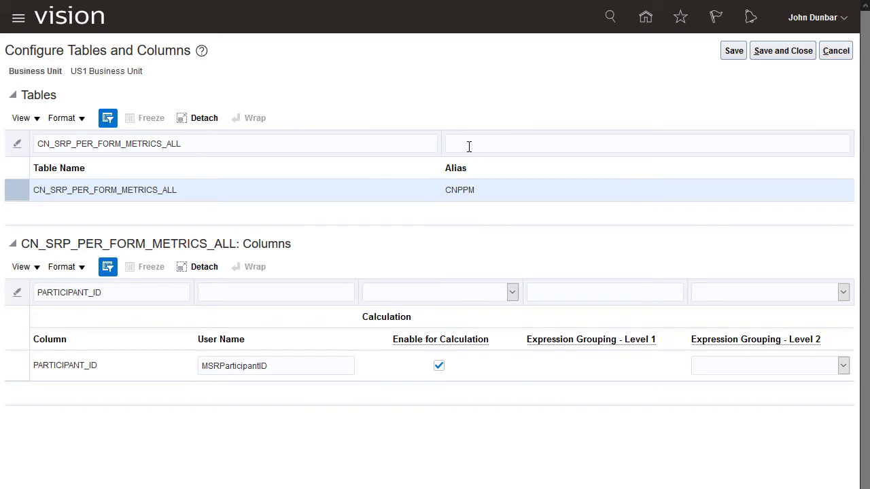
Name column PERIOD_ID 'MSRPeriodID', enable it for calculation, and save and close.
{"action": "double_click", "coordinate": [71, 293]}
{"action": "type", "text": "PERIOD_ID"}
{"action": "key", "text": "Return"}
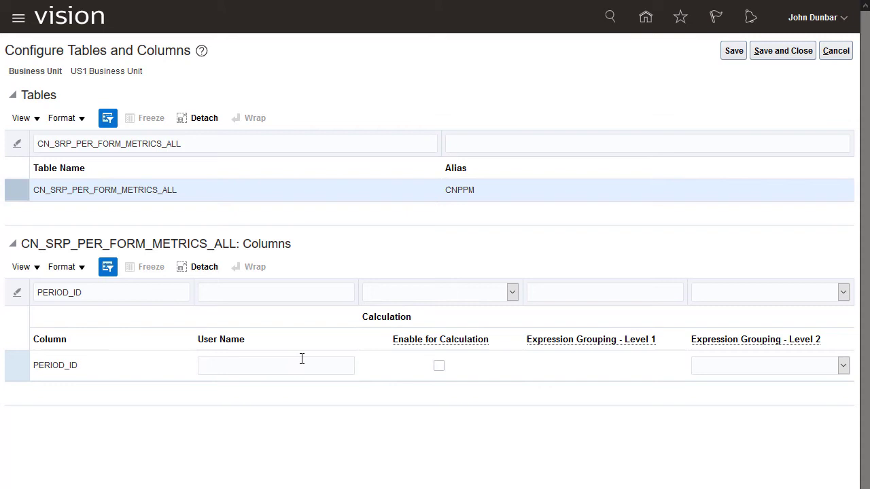
{"action": "left_click", "coordinate": [344, 360]}
{"action": "type", "text": "MSRPeriodID"}
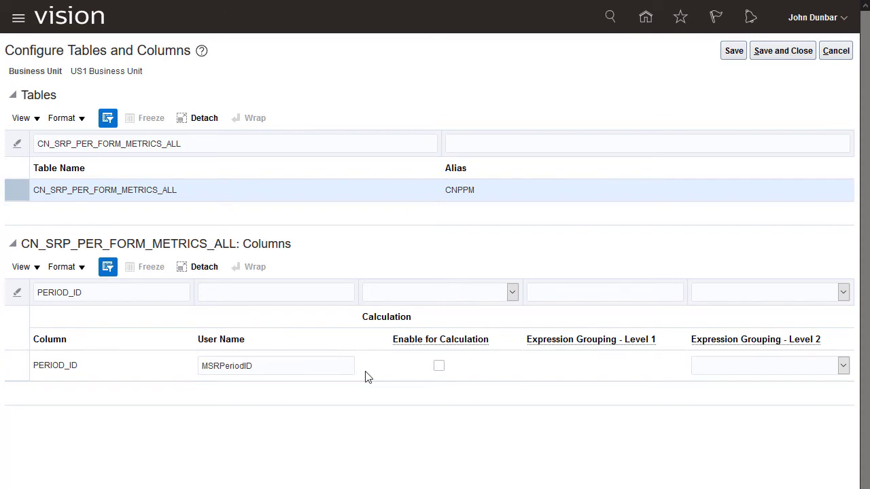
{"action": "left_click", "coordinate": [439, 367]}
{"action": "left_click", "coordinate": [782, 51]}
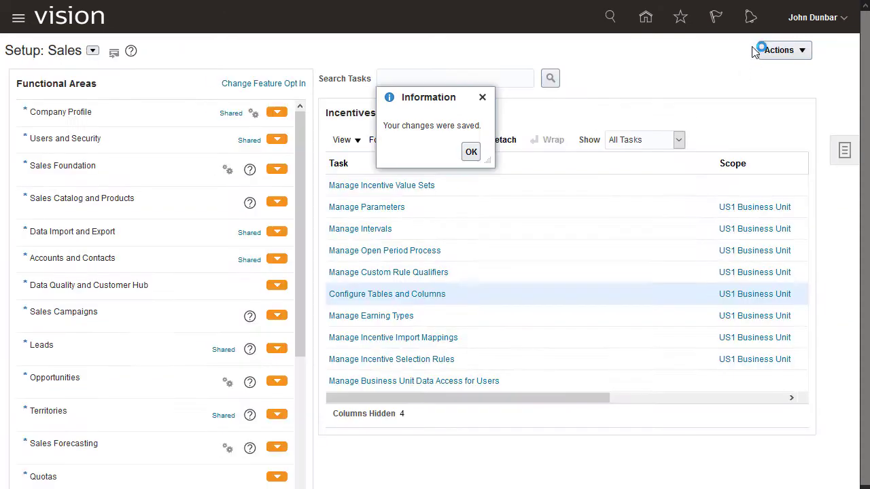
Dismiss the save confirmation and go to Manage Expressions.
{"action": "left_click", "coordinate": [472, 152]}
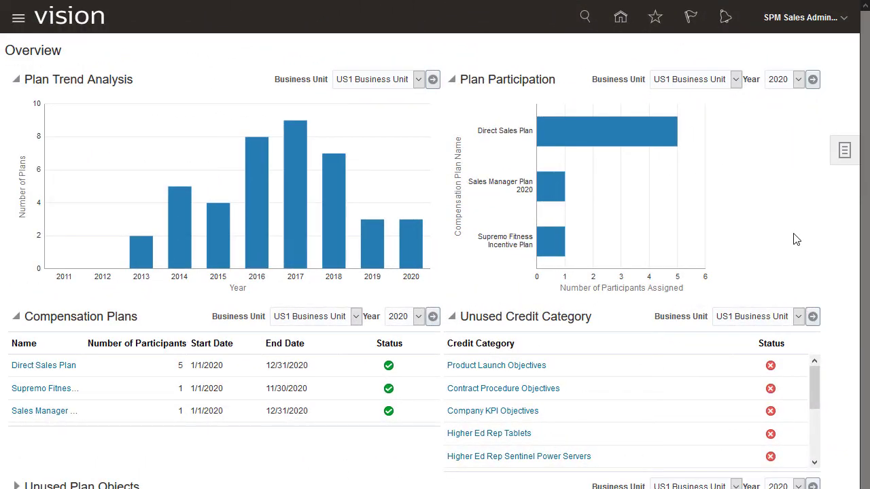
{"action": "left_click", "coordinate": [846, 151]}
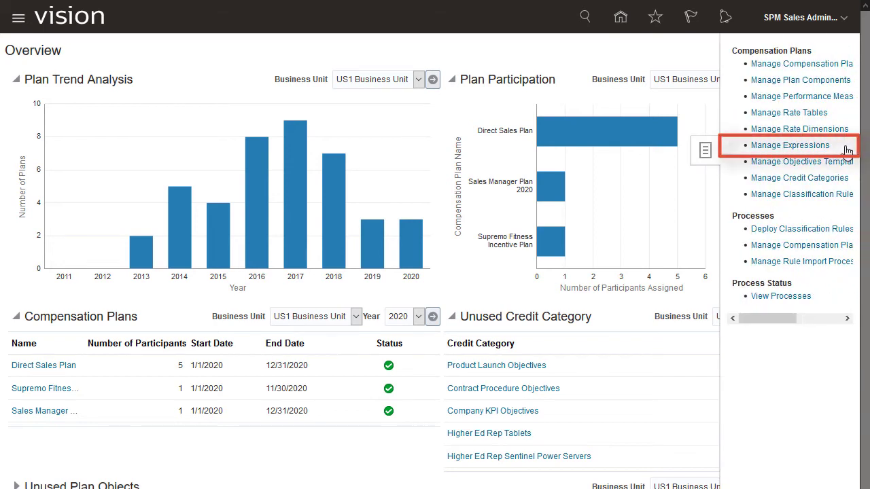
{"action": "left_click", "coordinate": [804, 147]}
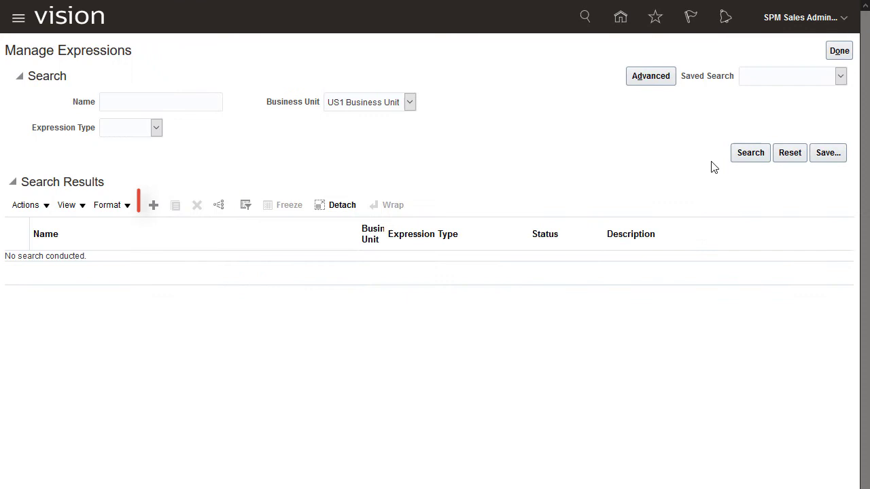
Create expression 'Get Position' starting with the Position from participant details query and '('.
{"action": "left_click", "coordinate": [155, 206]}
{"action": "type", "text": "Get Position"}
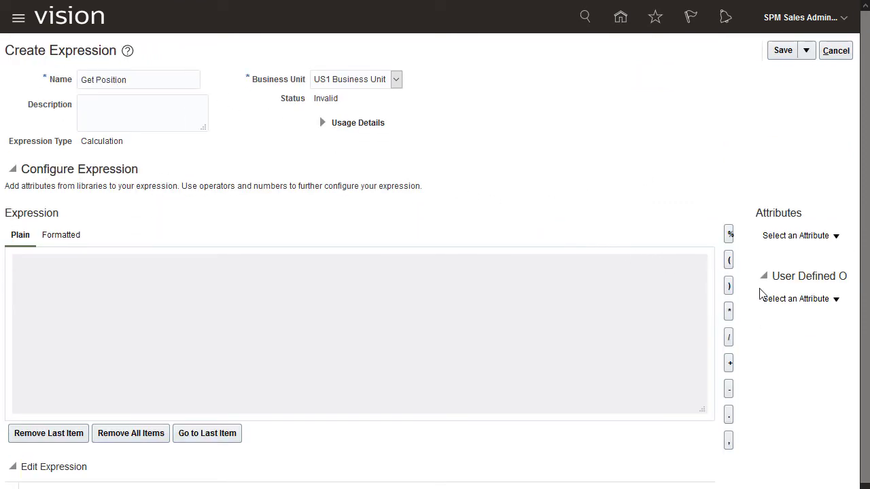
{"action": "left_click", "coordinate": [835, 299]}
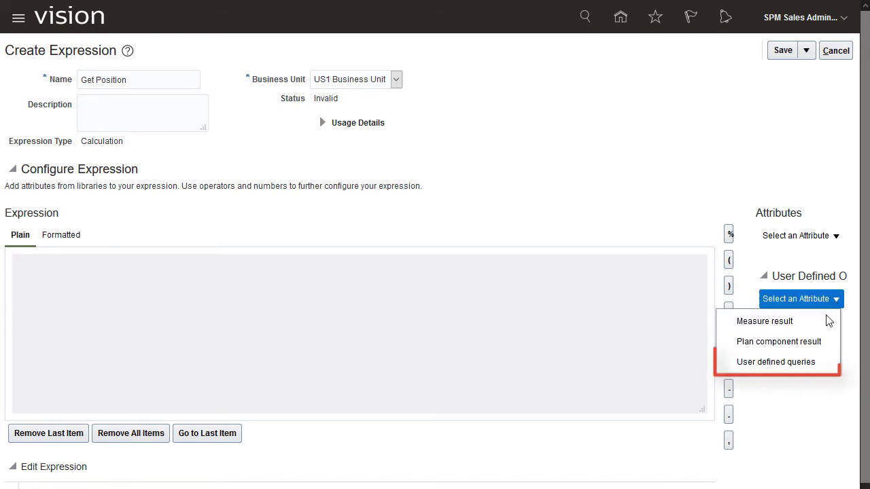
{"action": "left_click", "coordinate": [798, 362]}
{"action": "left_click_drag", "start_coordinate": [825, 370], "coordinate": [829, 386]}
{"action": "left_click", "coordinate": [765, 394]}
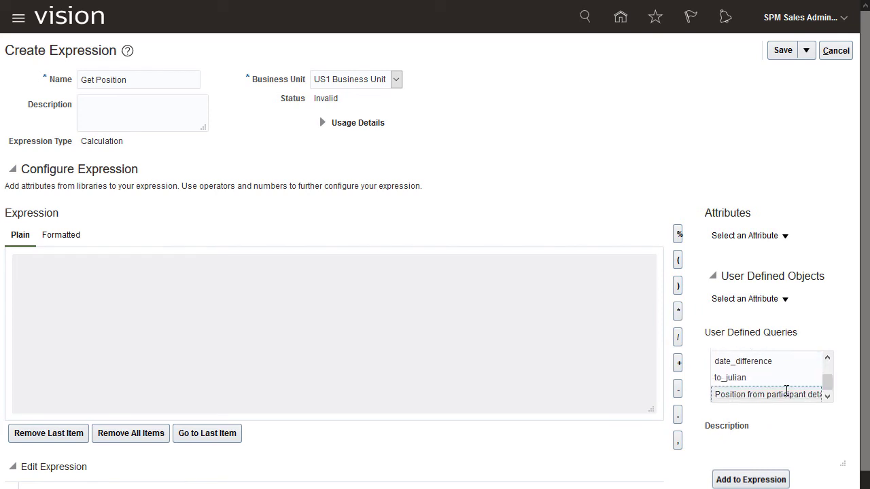
{"action": "left_click", "coordinate": [751, 480]}
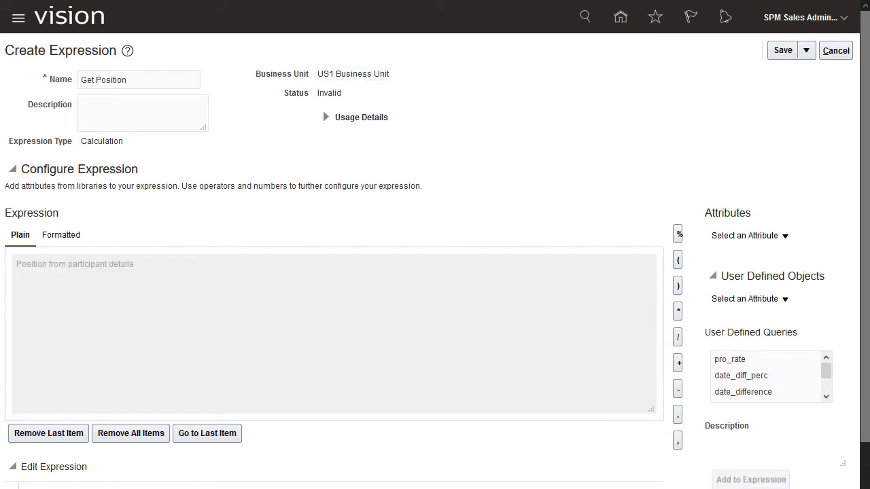
{"action": "left_click", "coordinate": [677, 261]}
Add Servers Attainment MSRParticipantID, a comma, MSRPeriodID, and a closing parenthesis.
{"action": "left_click", "coordinate": [785, 299]}
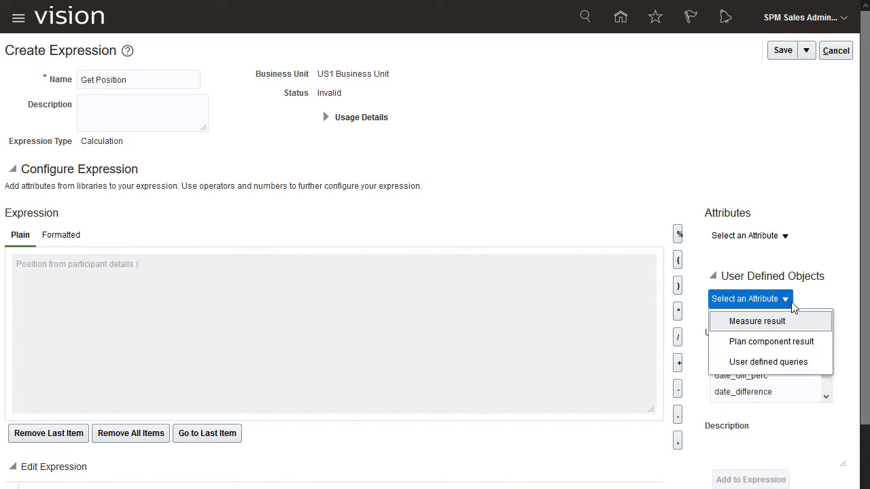
{"action": "left_click", "coordinate": [774, 322]}
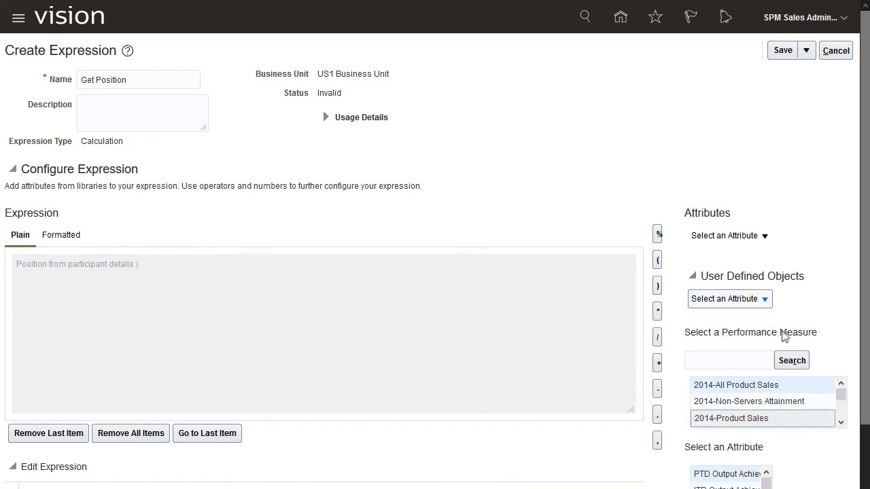
{"action": "left_click_drag", "start_coordinate": [841, 391], "coordinate": [845, 409]}
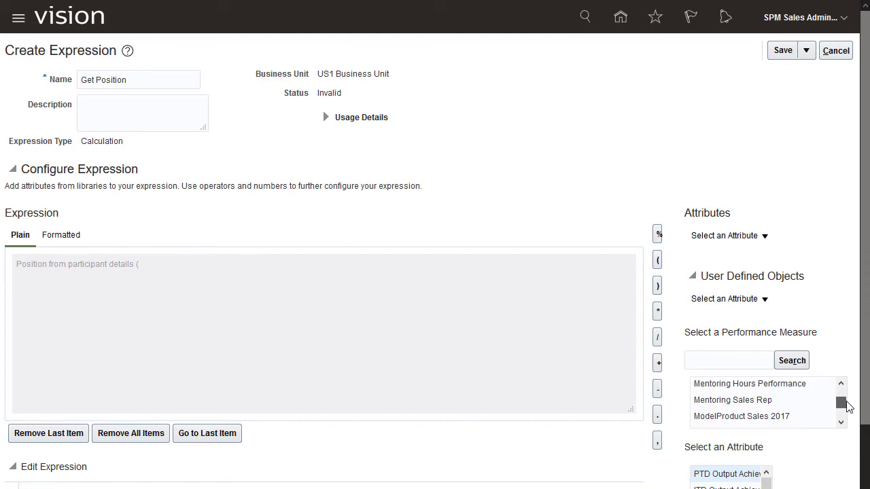
{"action": "left_click", "coordinate": [778, 416]}
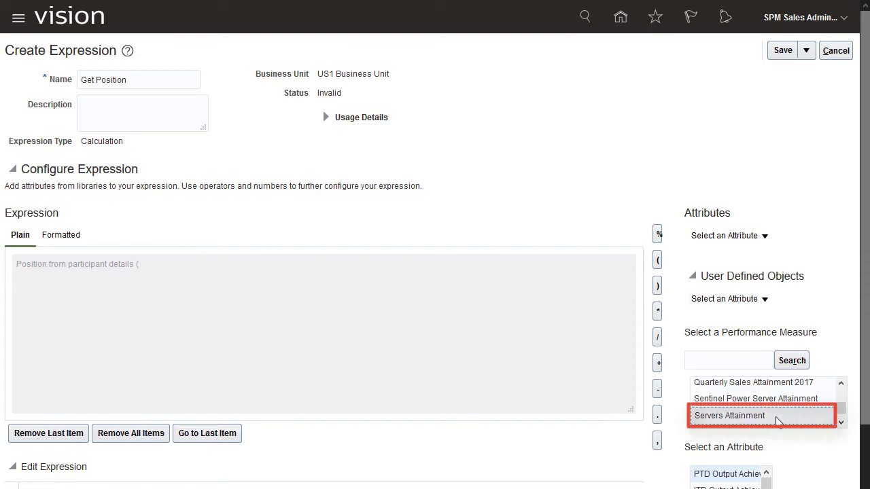
{"action": "scroll", "coordinate": [775, 413], "scroll_direction": "down", "scroll_amount": 2}
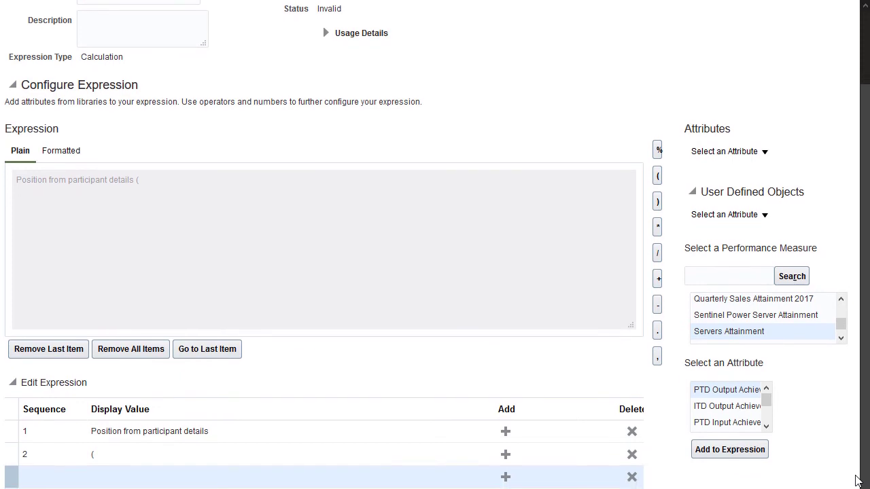
{"action": "left_click_drag", "start_coordinate": [767, 403], "coordinate": [766, 419]}
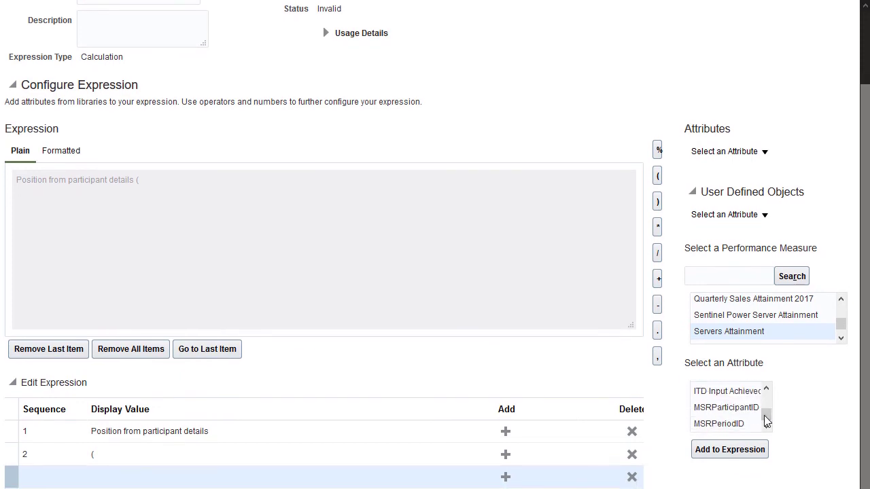
{"action": "left_click", "coordinate": [734, 407]}
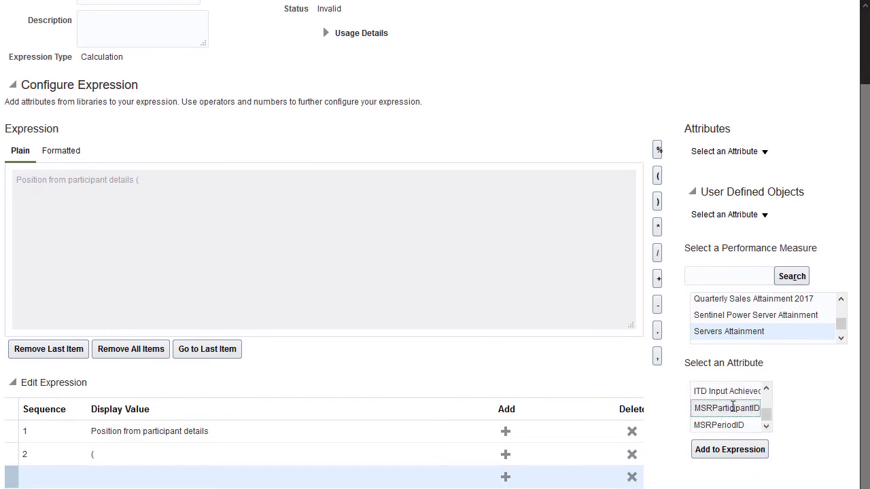
{"action": "left_click", "coordinate": [730, 450]}
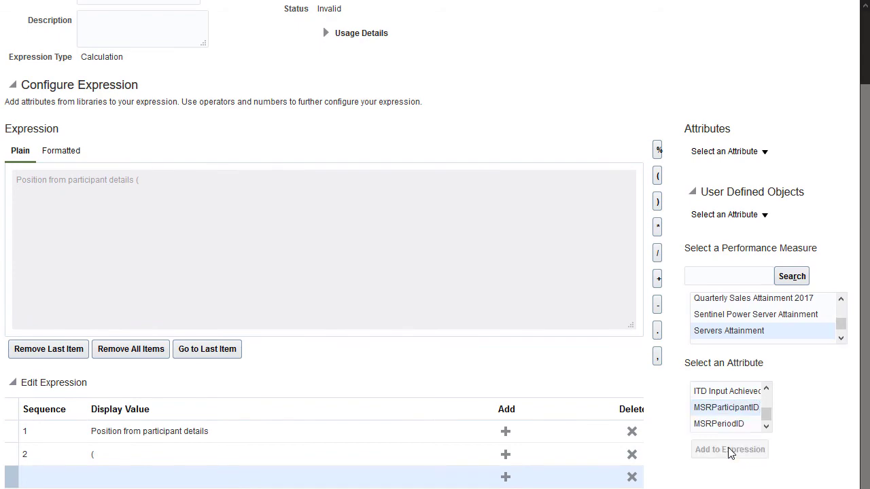
{"action": "left_click", "coordinate": [657, 357]}
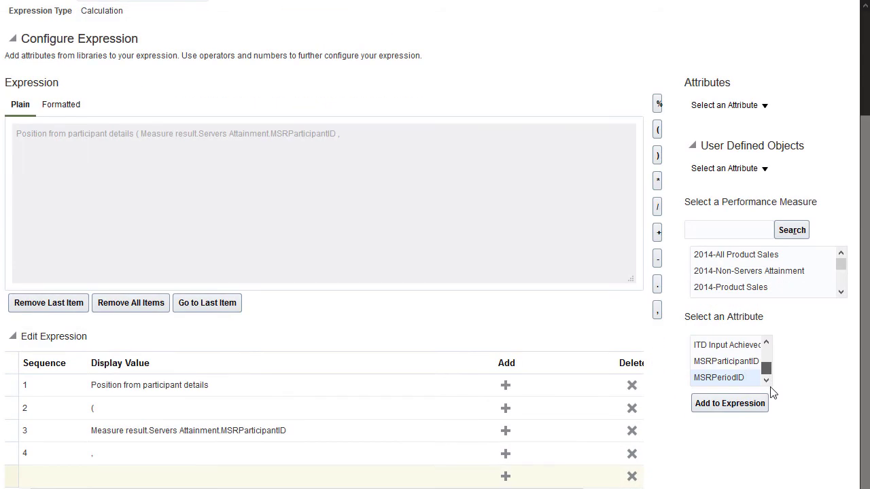
{"action": "left_click", "coordinate": [738, 406]}
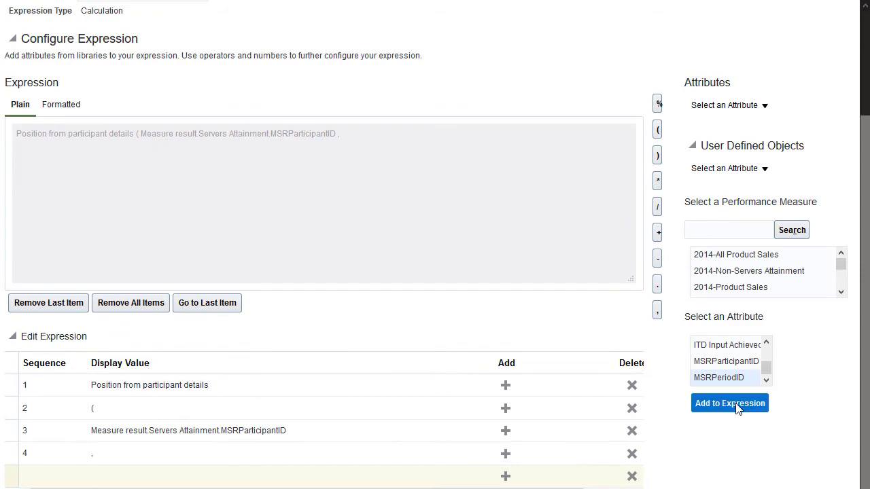
{"action": "left_click", "coordinate": [658, 155]}
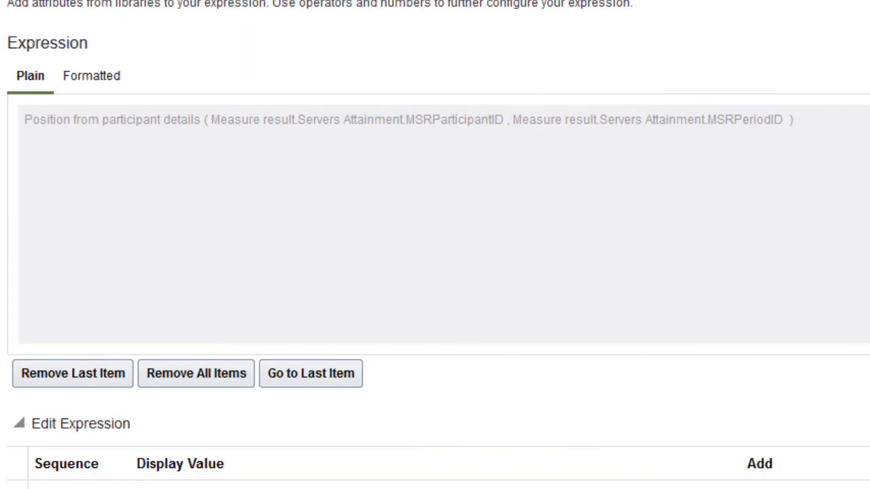